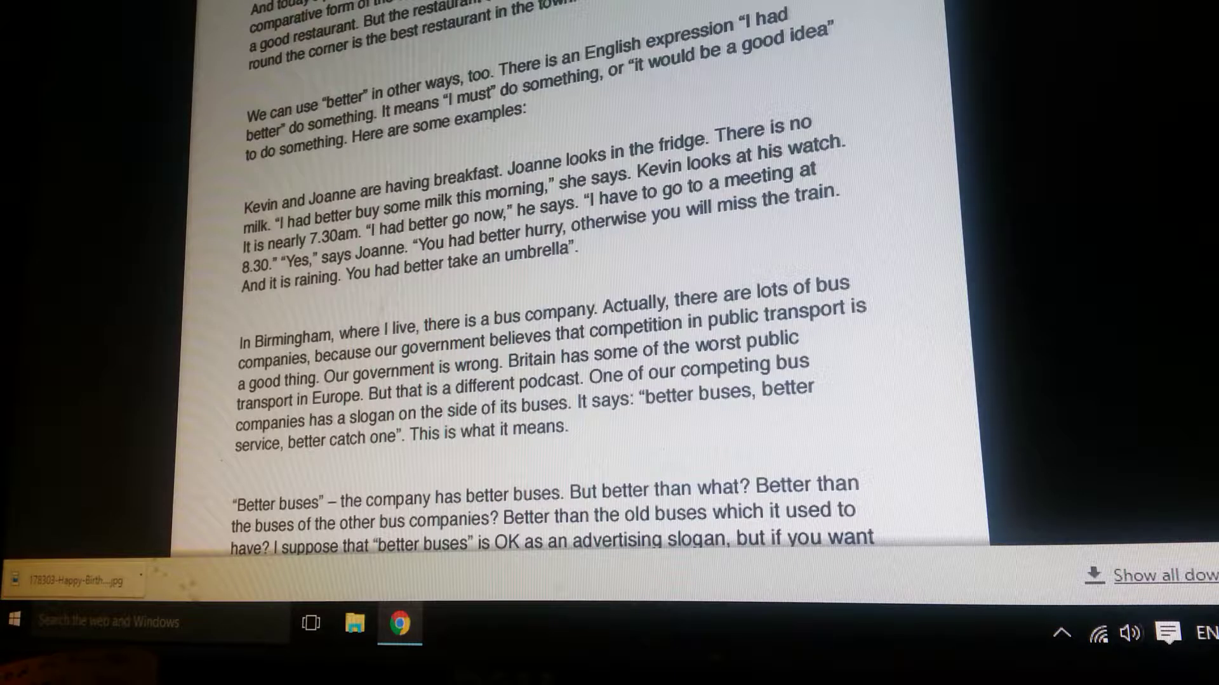
pyautogui.scroll(-3, 552, 287)
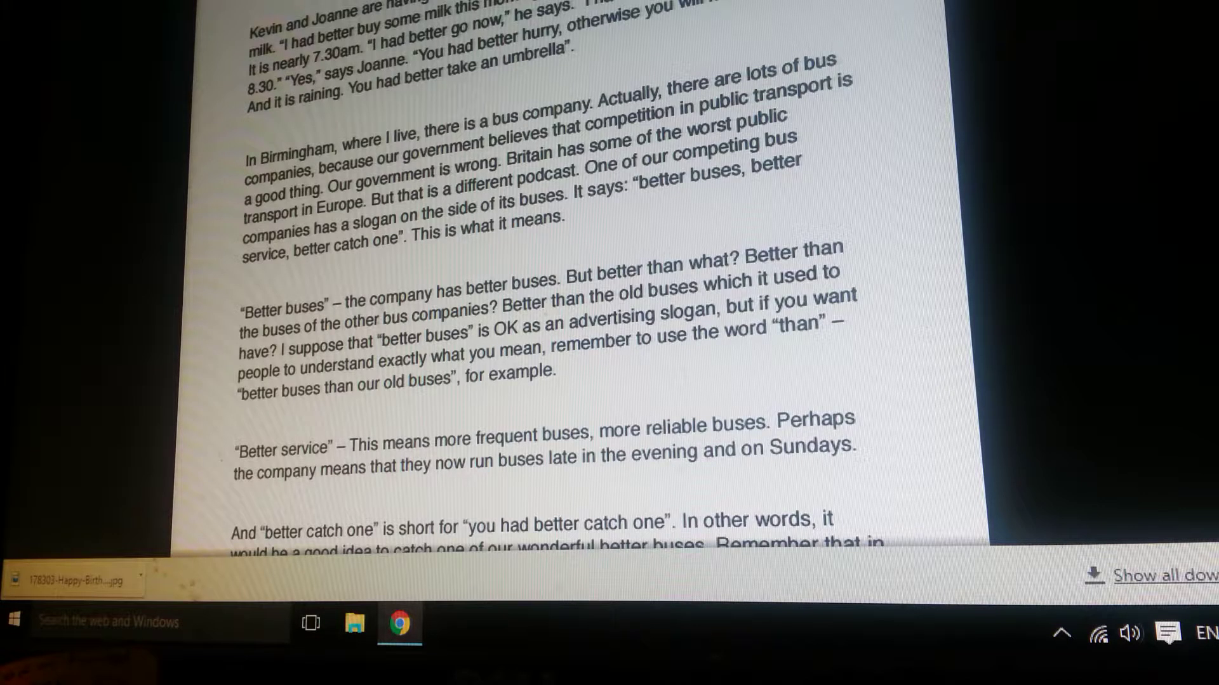
pyautogui.scroll(-5, 572, 286)
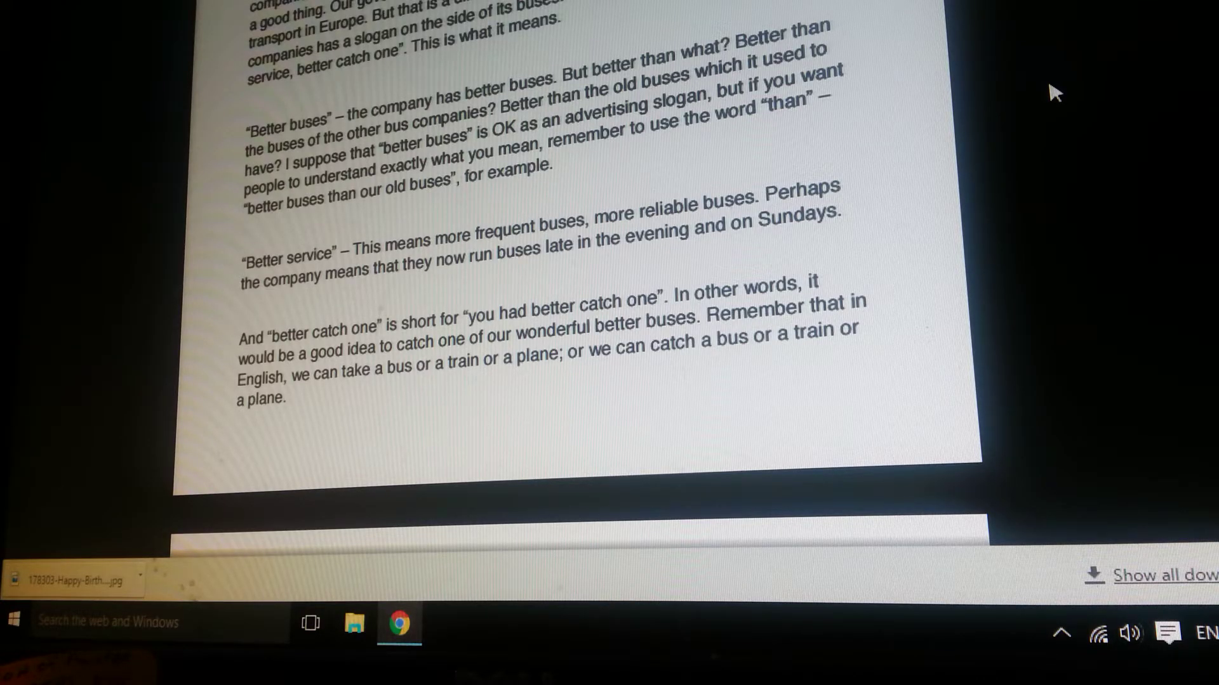
pyautogui.scroll(-3, 1047, 75)
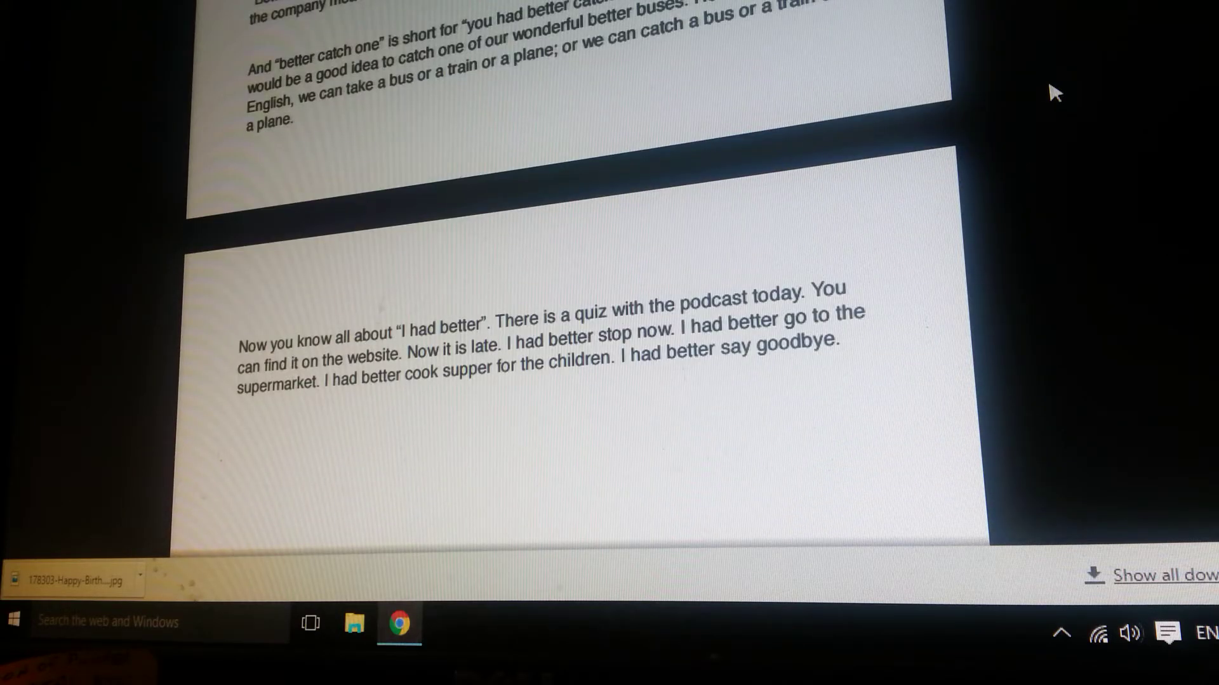